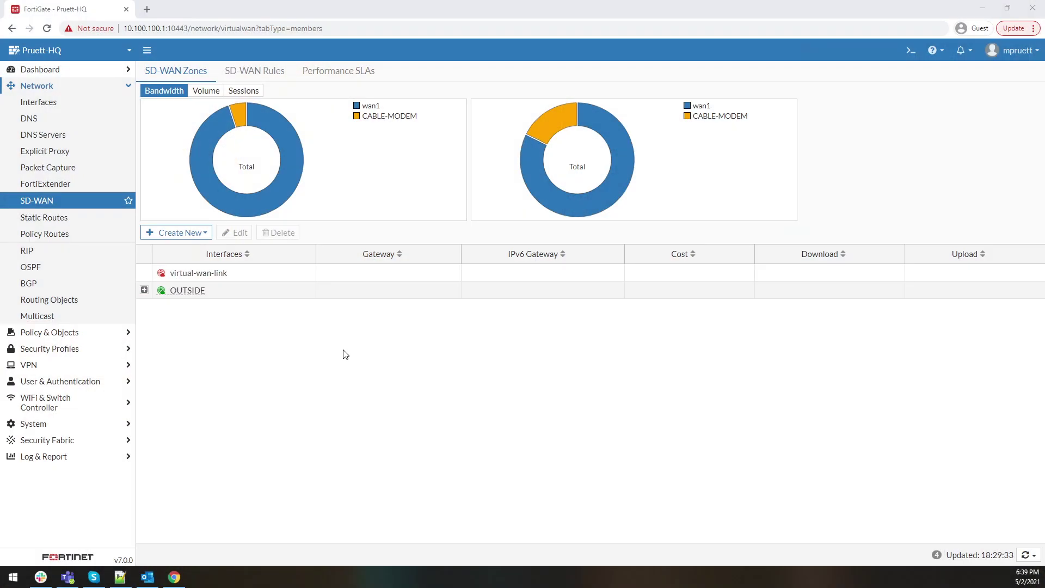
Open a blank New Performance SLA form from the SD-WAN Performance SLAs list.
click(78, 205)
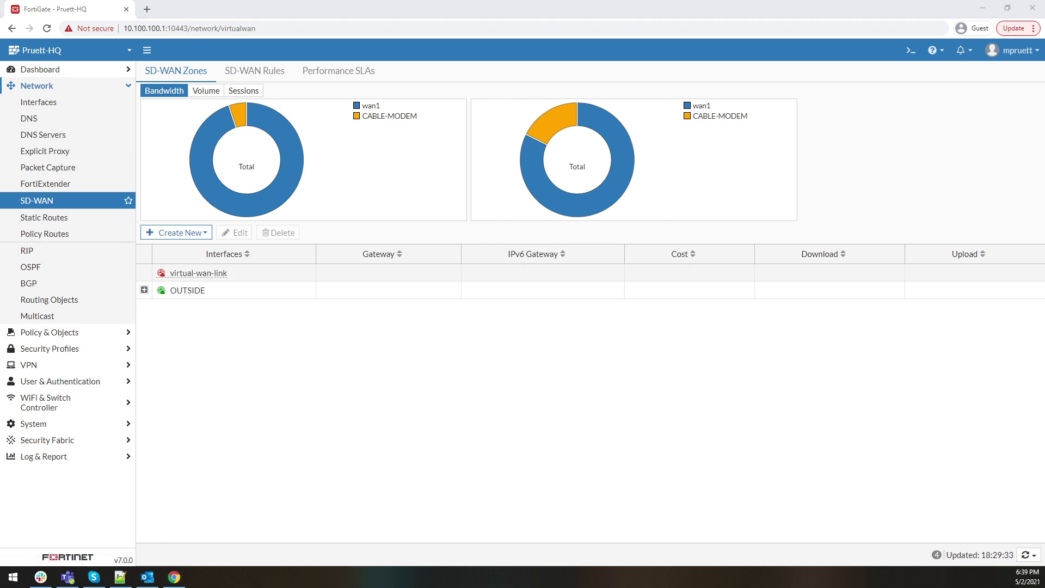
click(190, 238)
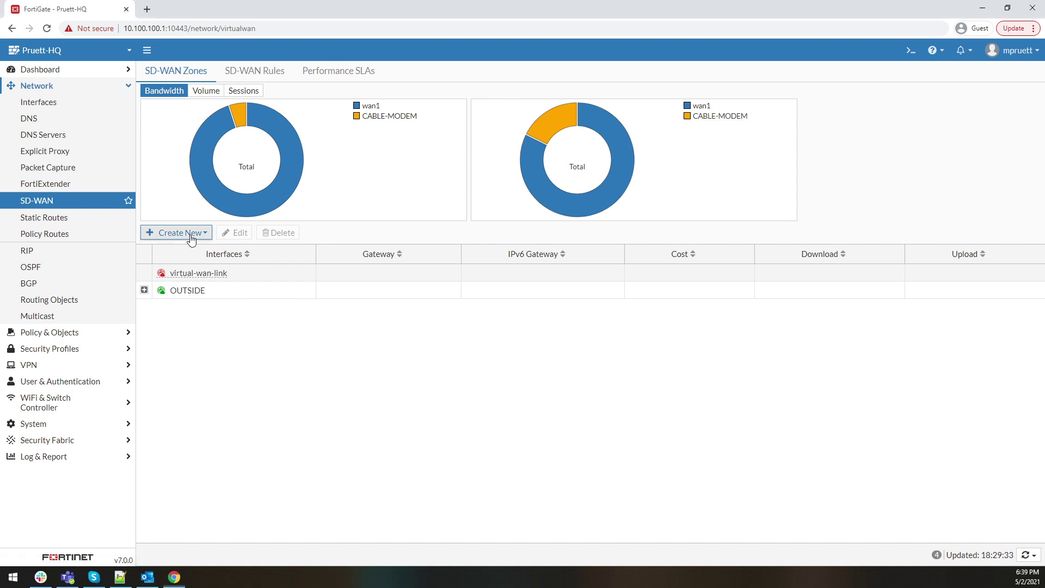
click(341, 71)
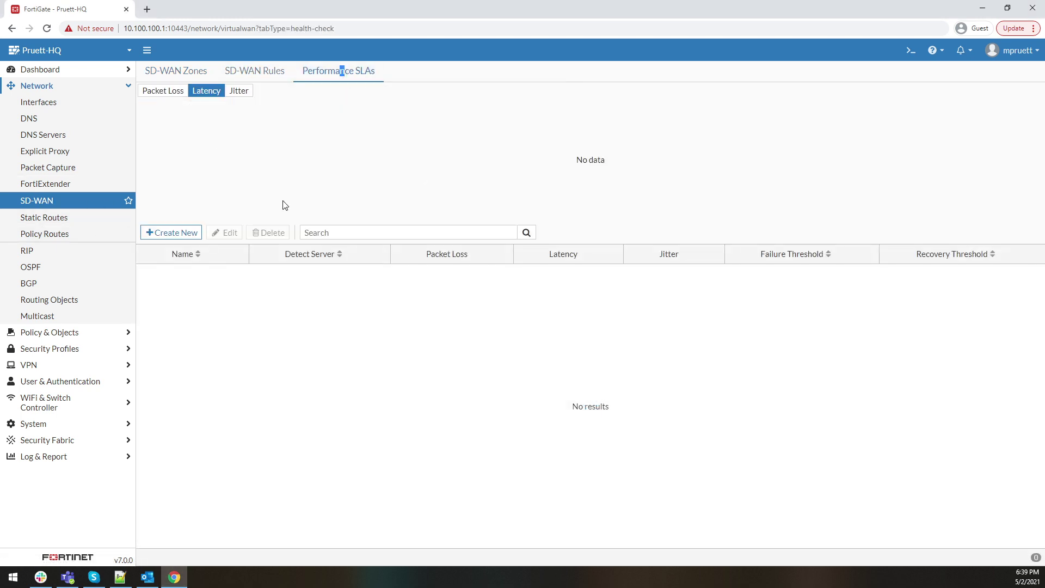
click(170, 232)
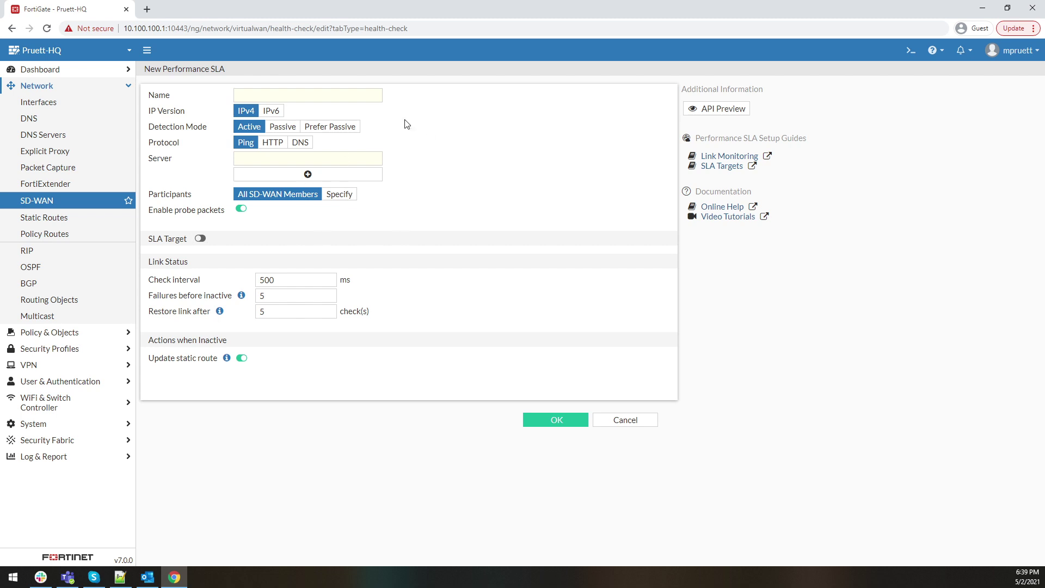
Name the SLA PassiveHealthCheck and set its detection mode to Passive.
click(268, 128)
click(264, 128)
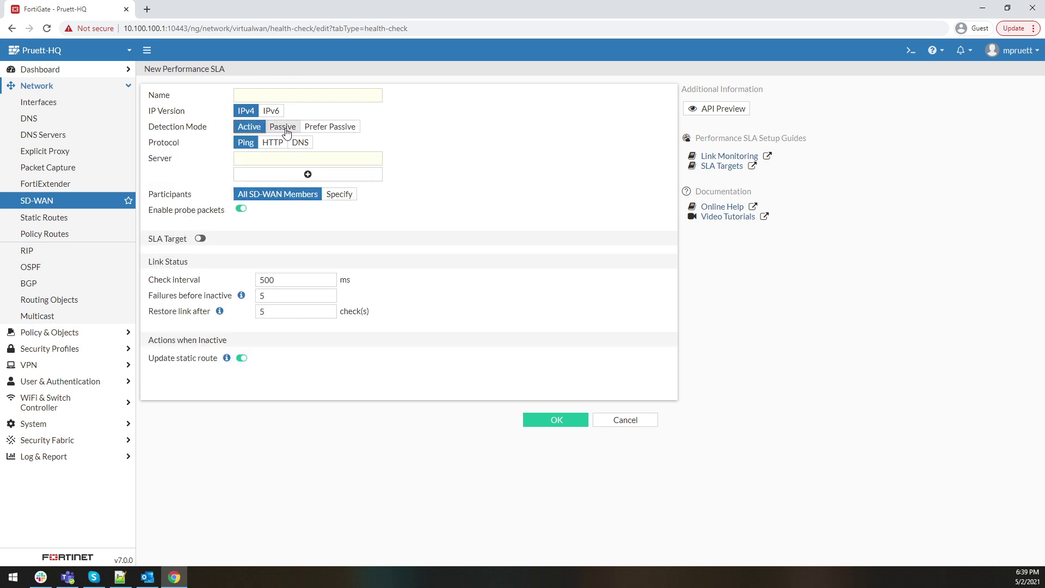
click(287, 133)
click(243, 128)
click(254, 94)
text(Passive-Check)
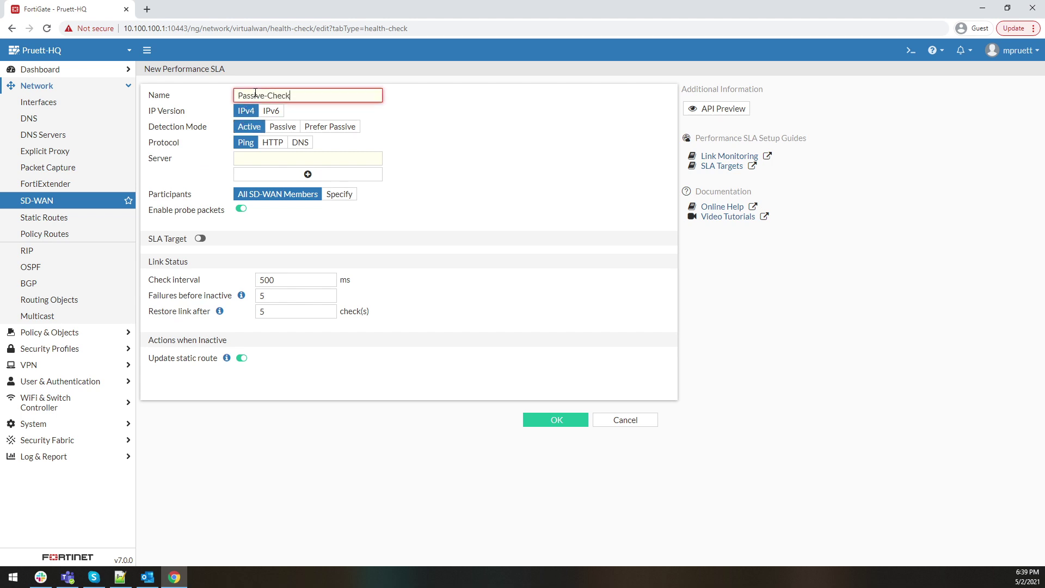
key(BackSpace)
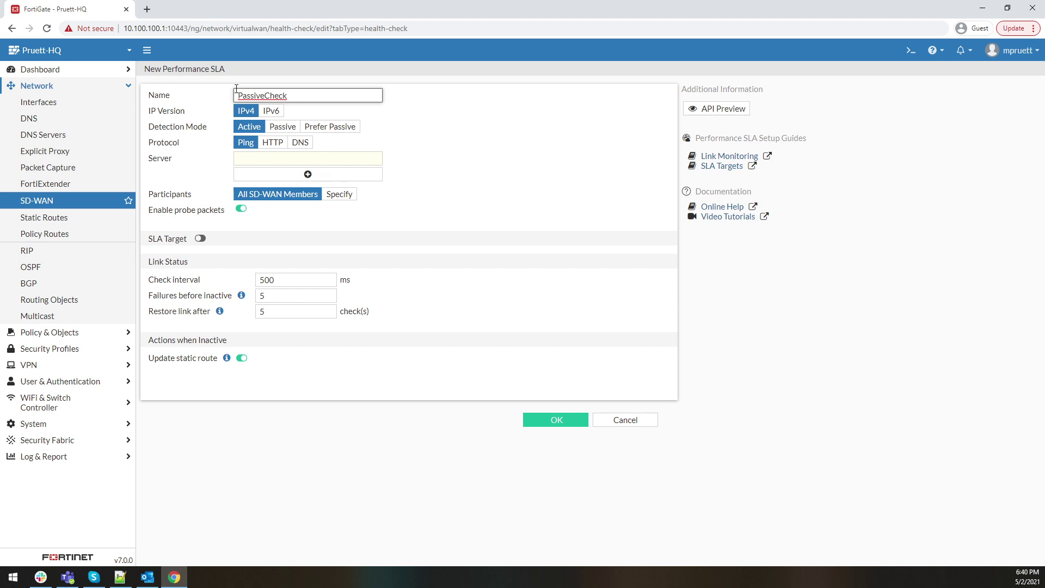
text(Health)
click(283, 127)
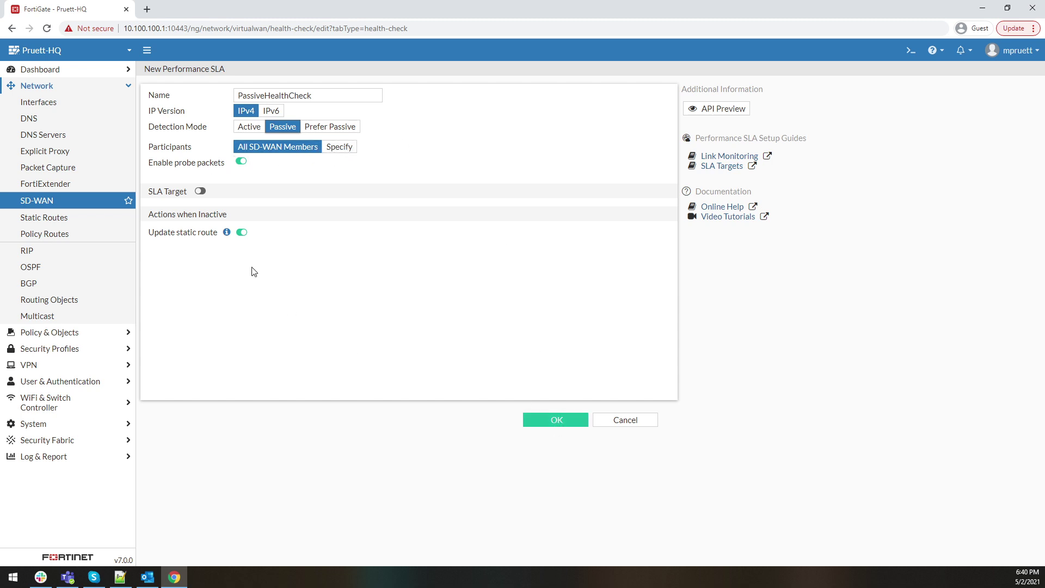
Enable SLA Target with a 25 ms latency threshold and save the SLA.
click(200, 192)
click(210, 210)
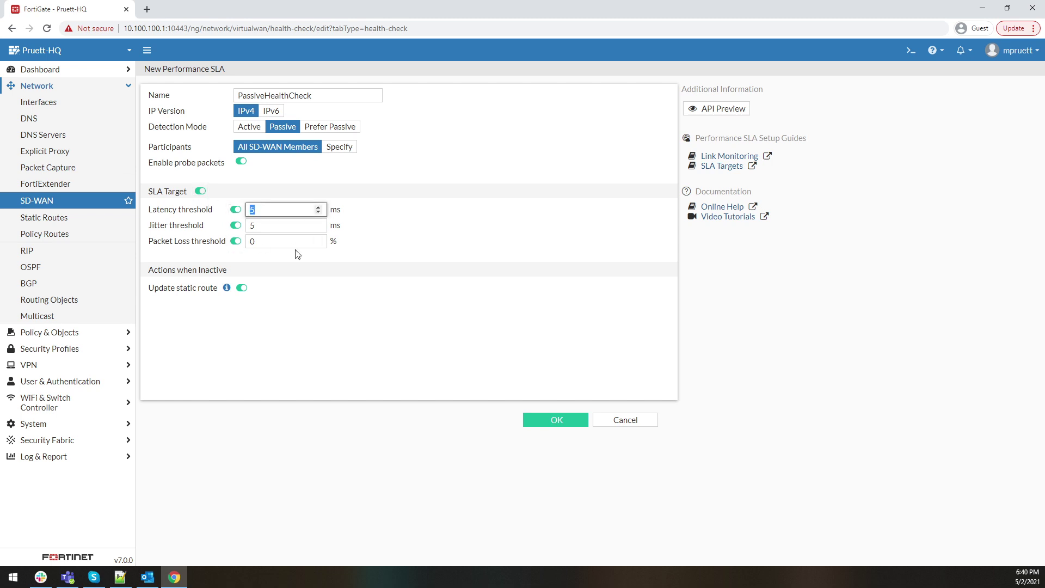
text(25)
click(556, 422)
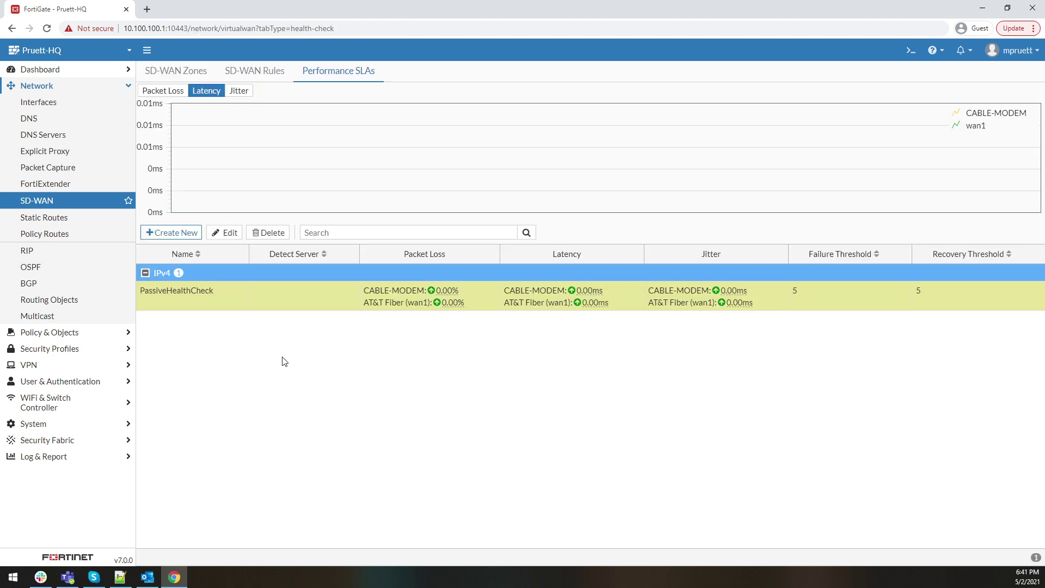
Inspect the PassiveHealthCheck SLA's latency readings in the Performance SLAs table.
drag(141, 291, 214, 296)
click(345, 336)
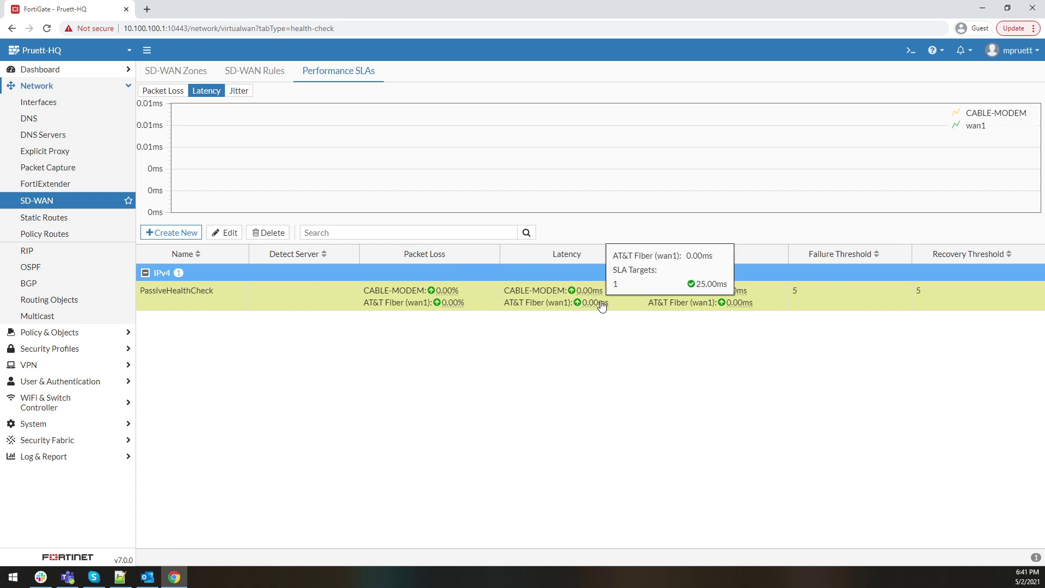
mouse_move(750, 311)
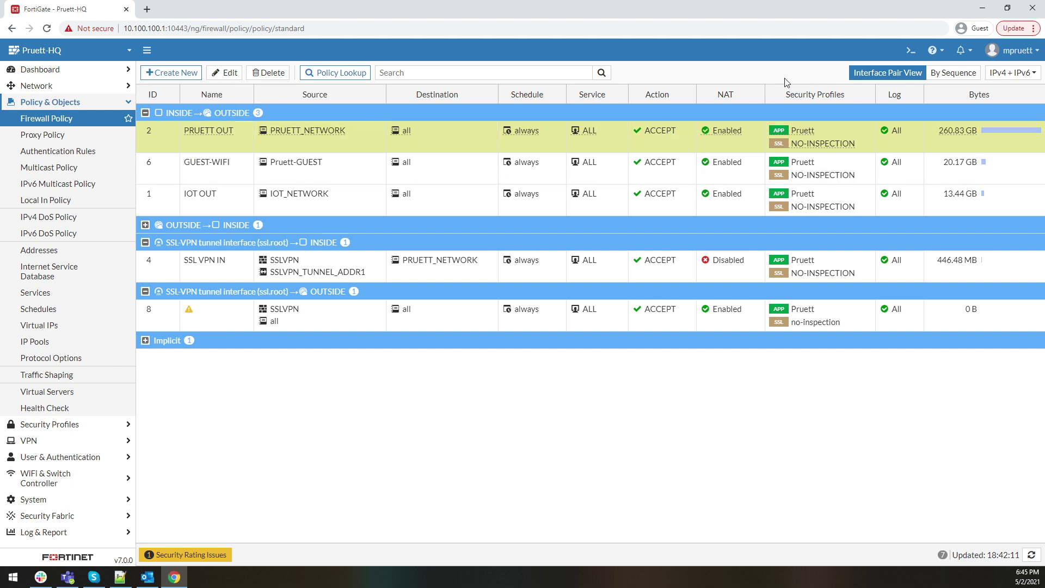
In the CLI console, enter config firewall policy, edit policy 2 and list its settings.
click(910, 50)
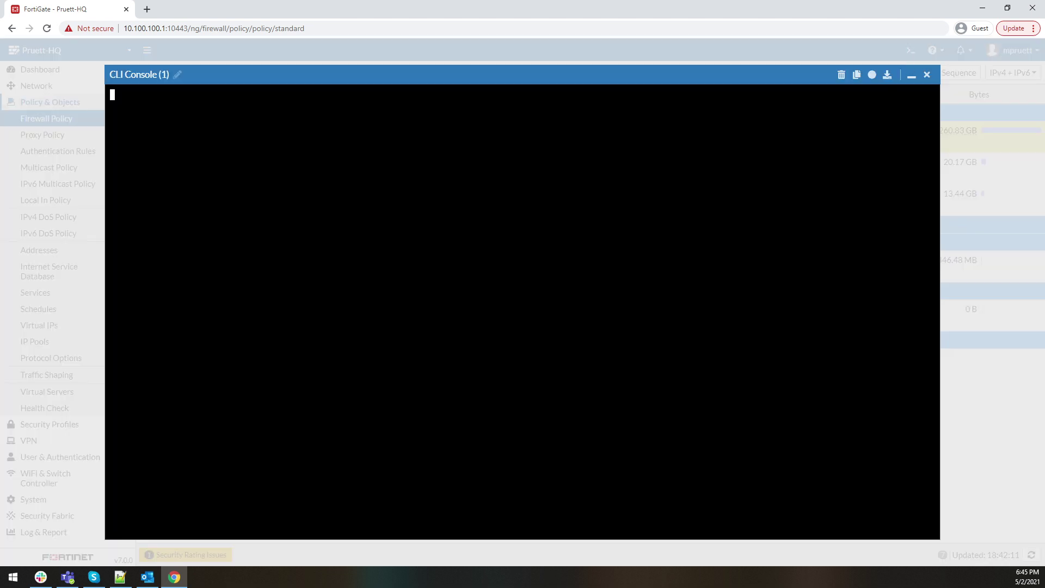
text(config )
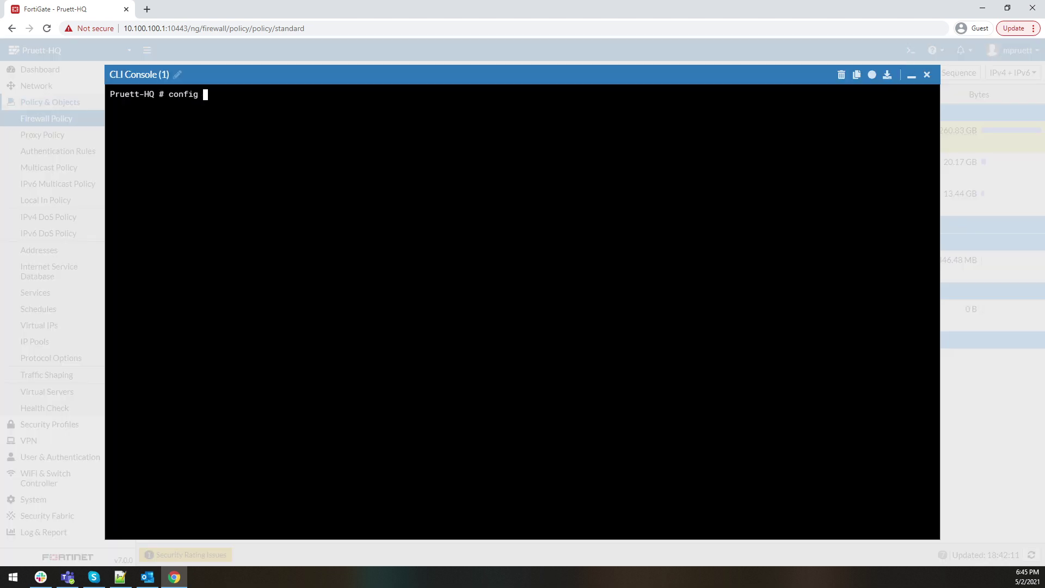
text(firewall policy)
key(Return)
text(edit 2)
key(Return)
text(get)
key(Return)
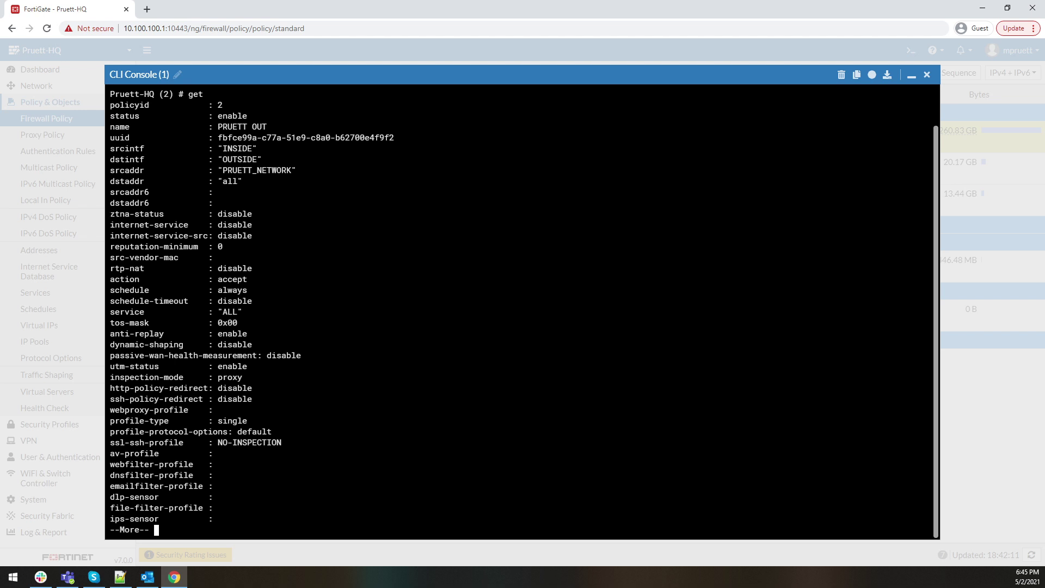
drag(110, 214, 259, 216)
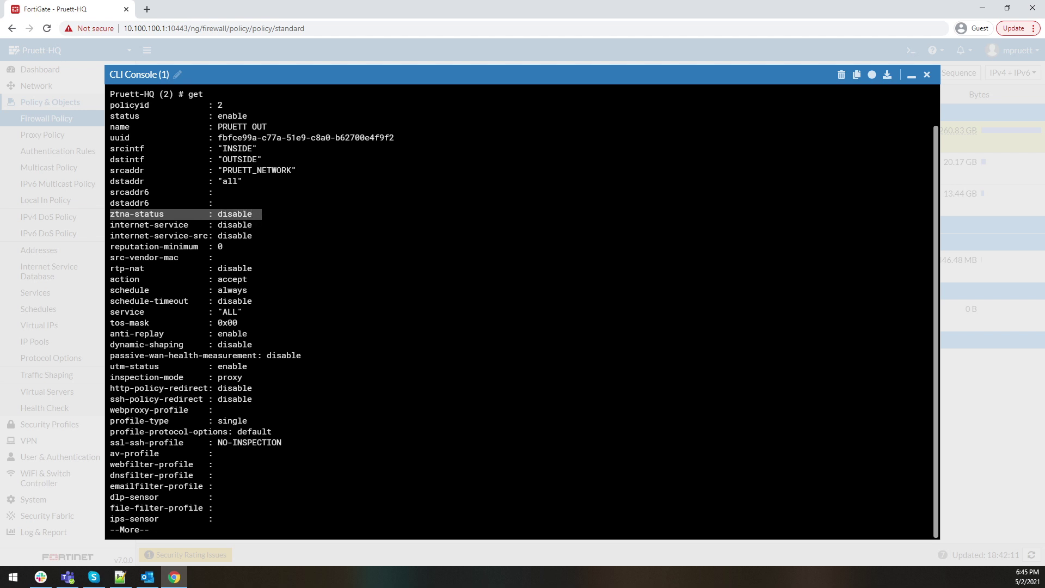
key(ctrl+c)
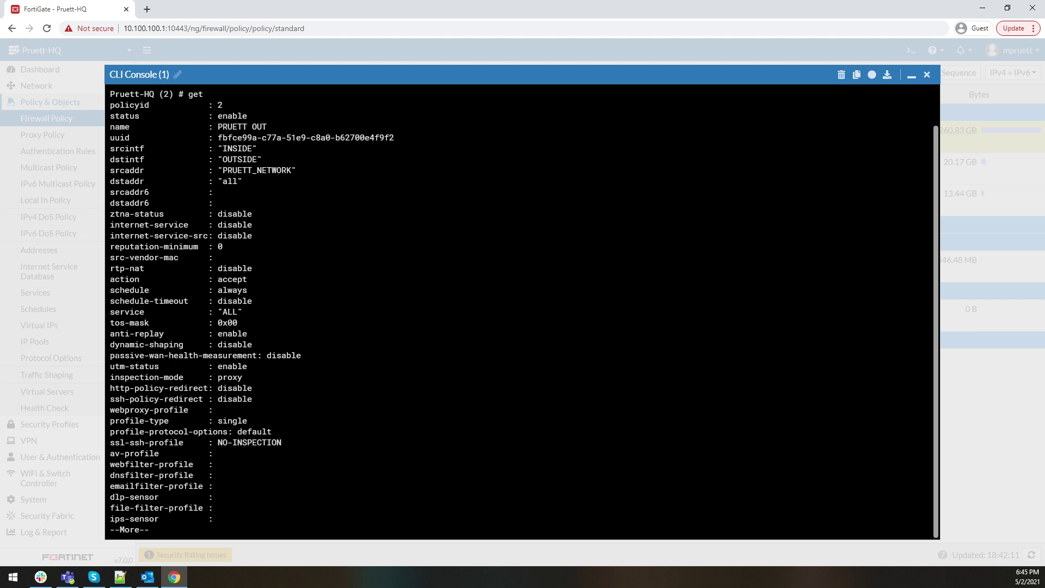
drag(110, 356, 311, 355)
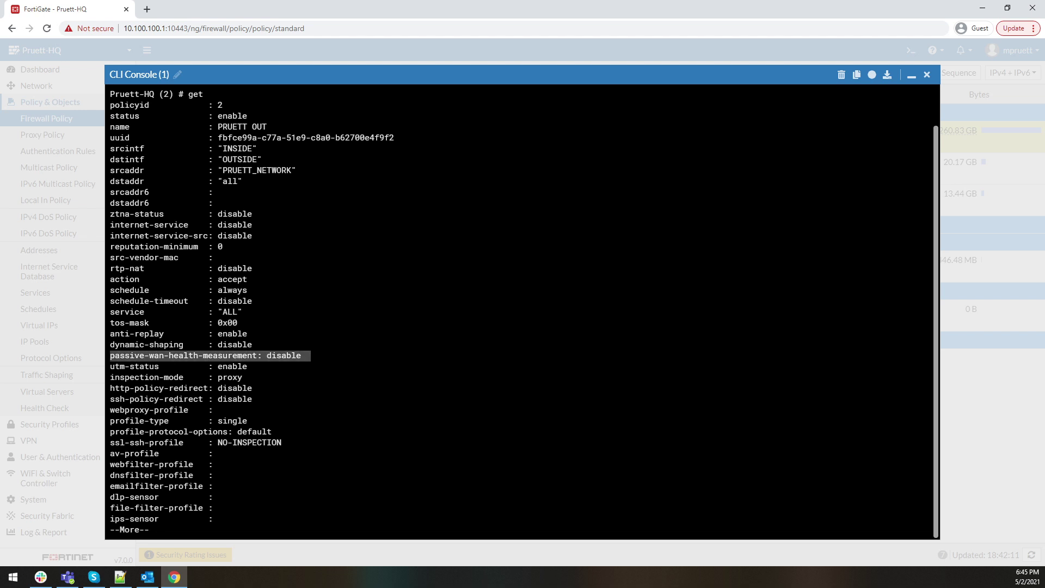
key(space)
Set passive-wan-health-measurement to enable on policy 2 and verify it with get.
text(set pass)
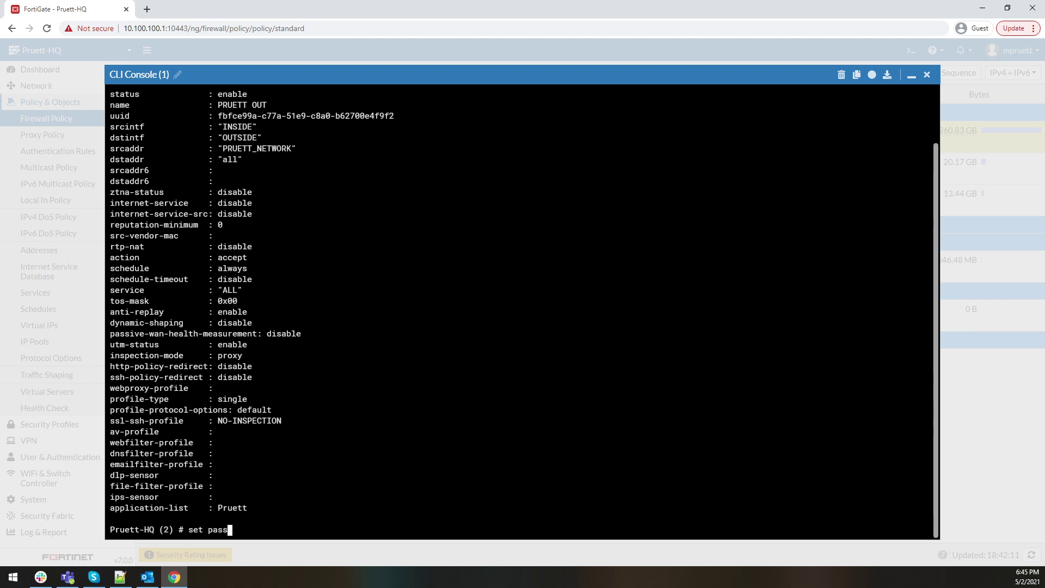
key(Tab)
text(en)
key(Return)
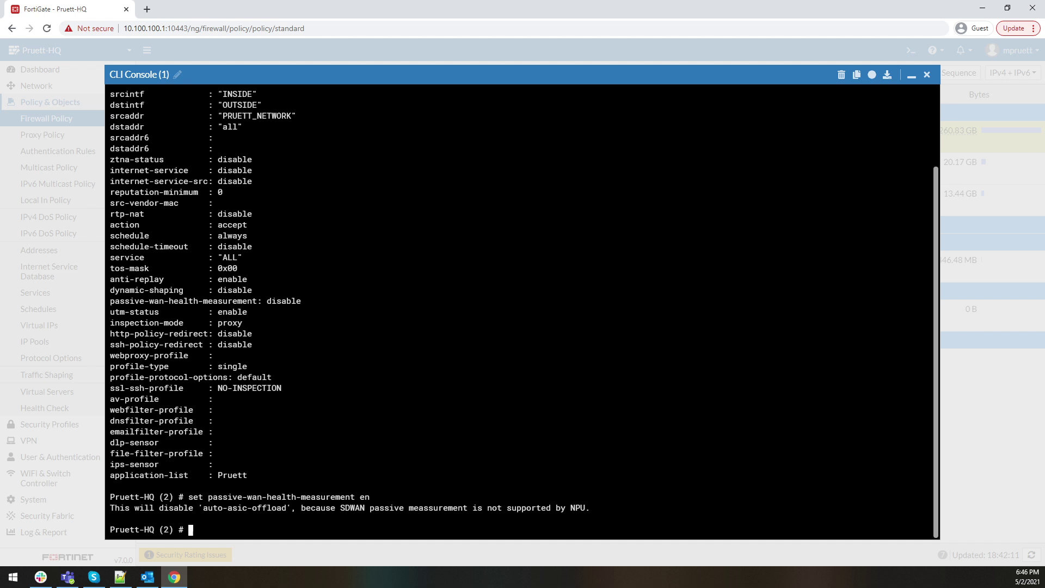
text(get)
key(Return)
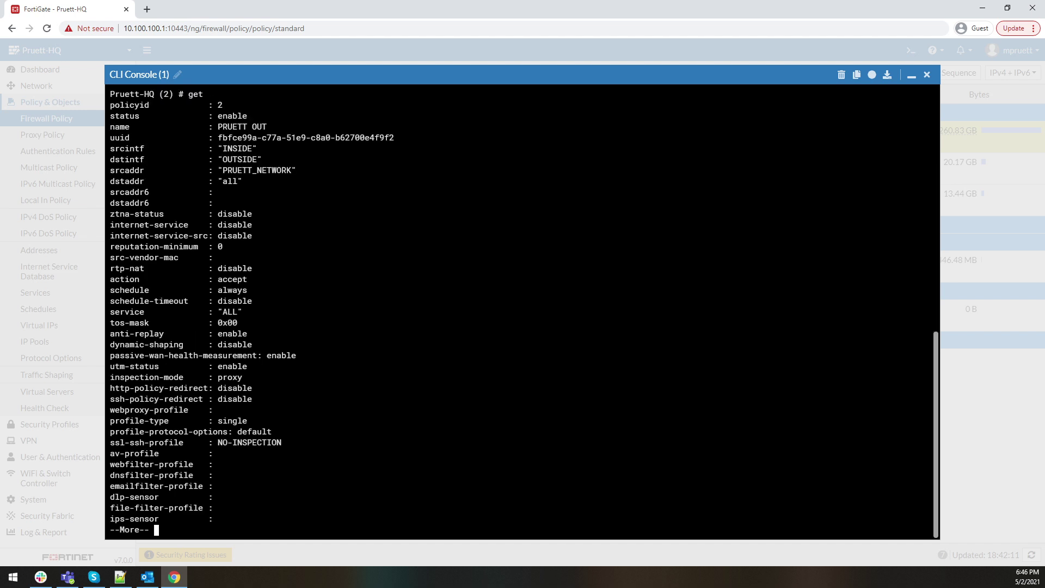
drag(110, 355, 306, 355)
key(space)
Commit the policy change with next and end, then close the console.
text(next)
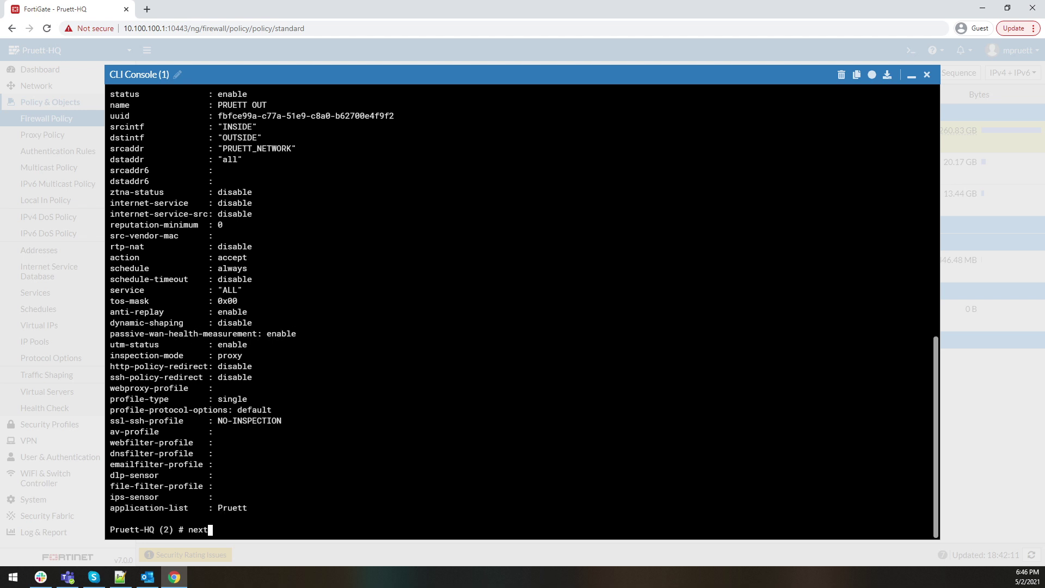
key(Return)
text(end)
key(Return)
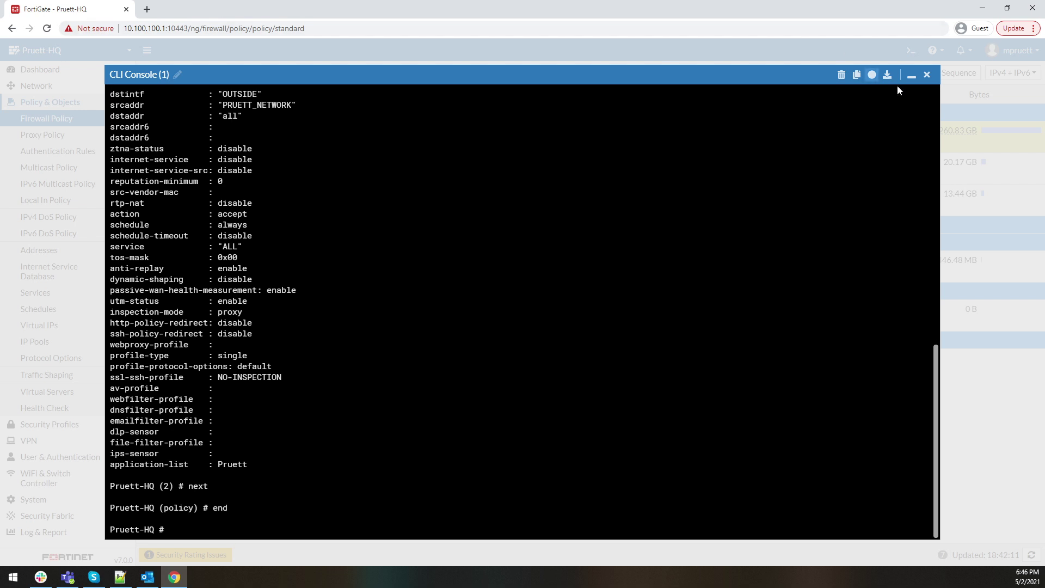
click(926, 75)
Refresh Network > SD-WAN Performance SLAs until PassiveHealthCheck shows 15.70 ms on AT&T Fiber (wan1).
click(73, 119)
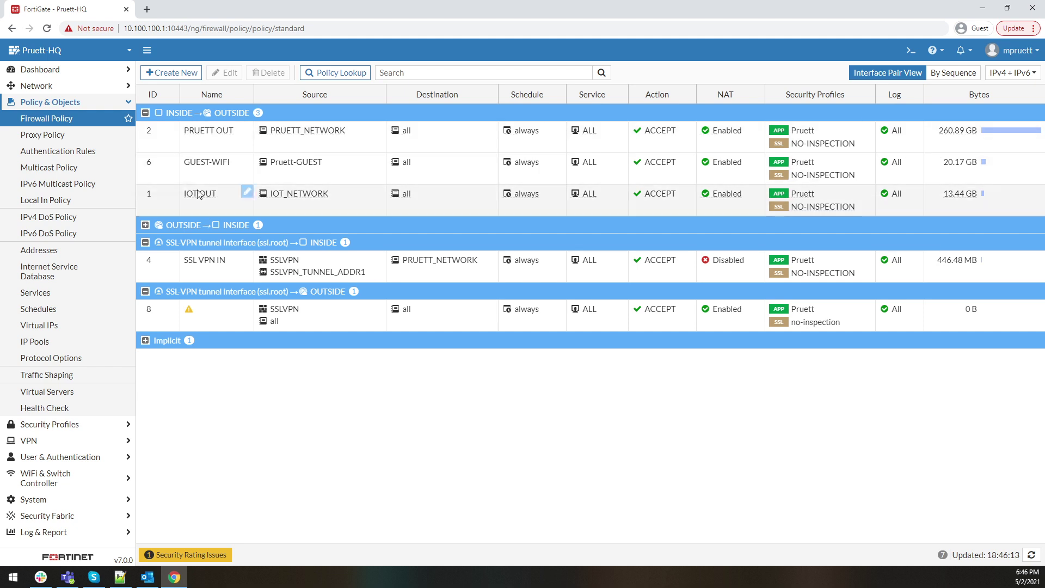
click(49, 102)
click(41, 86)
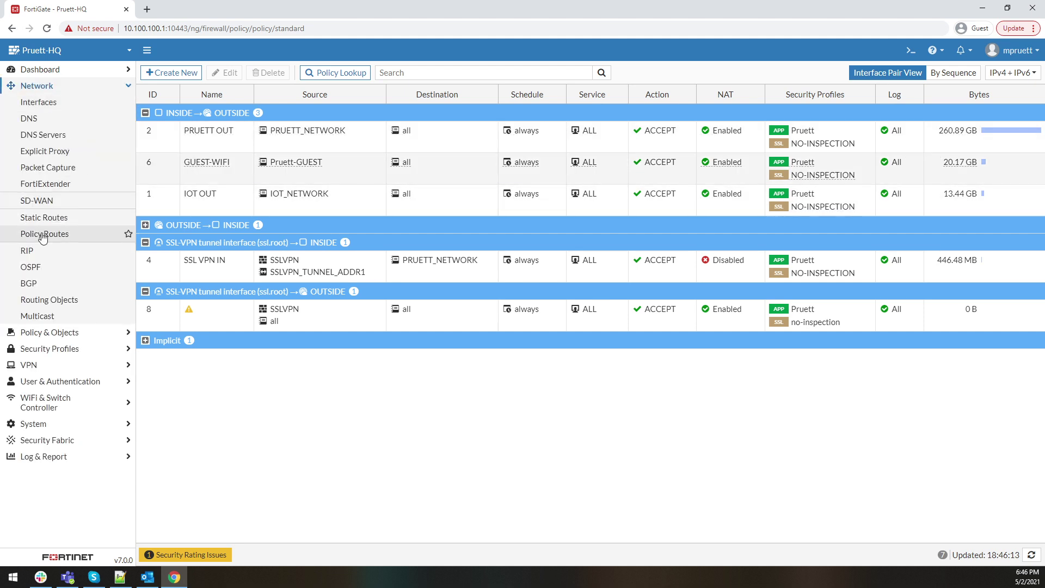
click(42, 200)
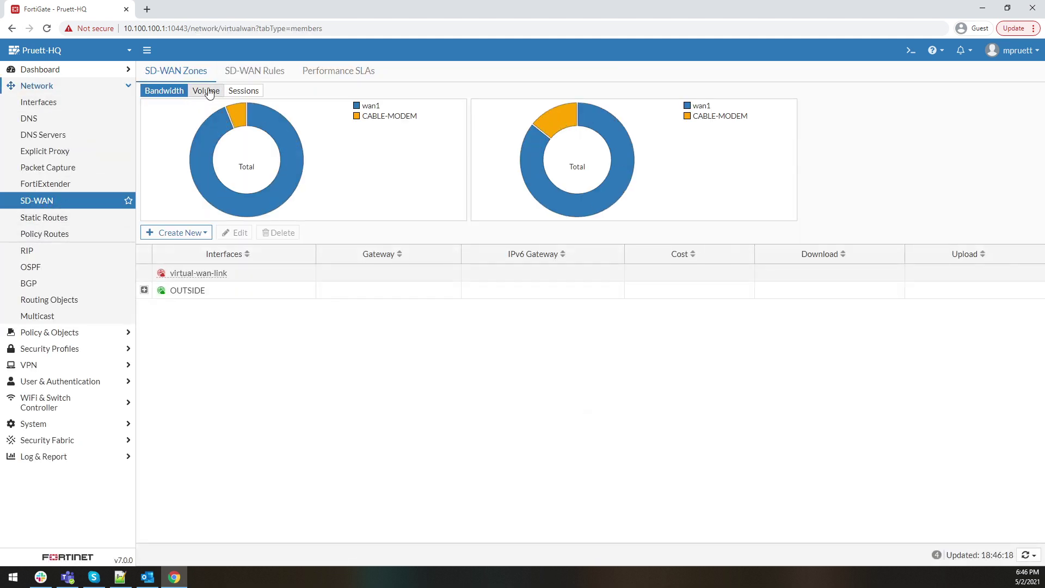
click(321, 75)
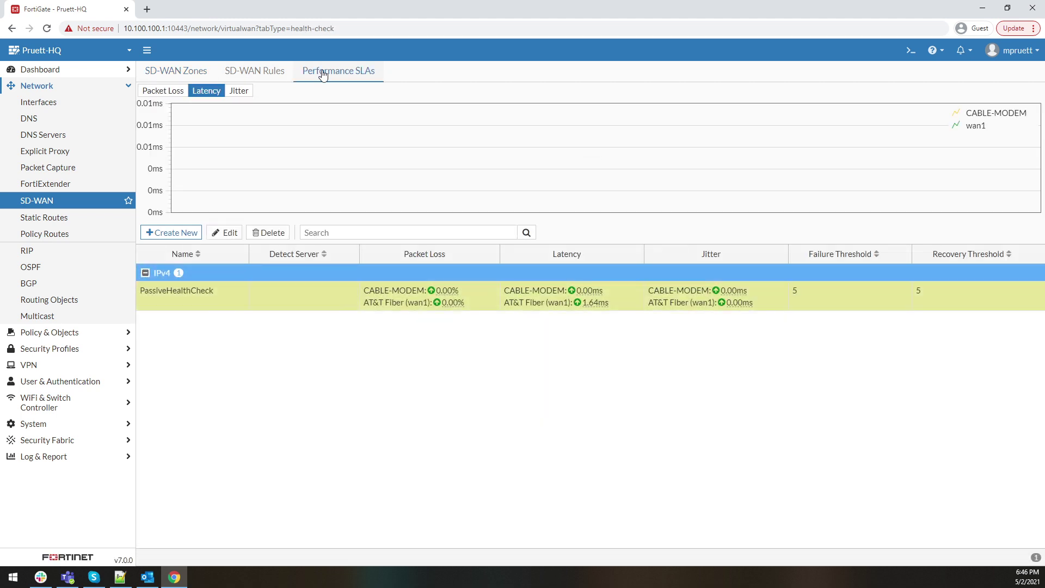
click(45, 202)
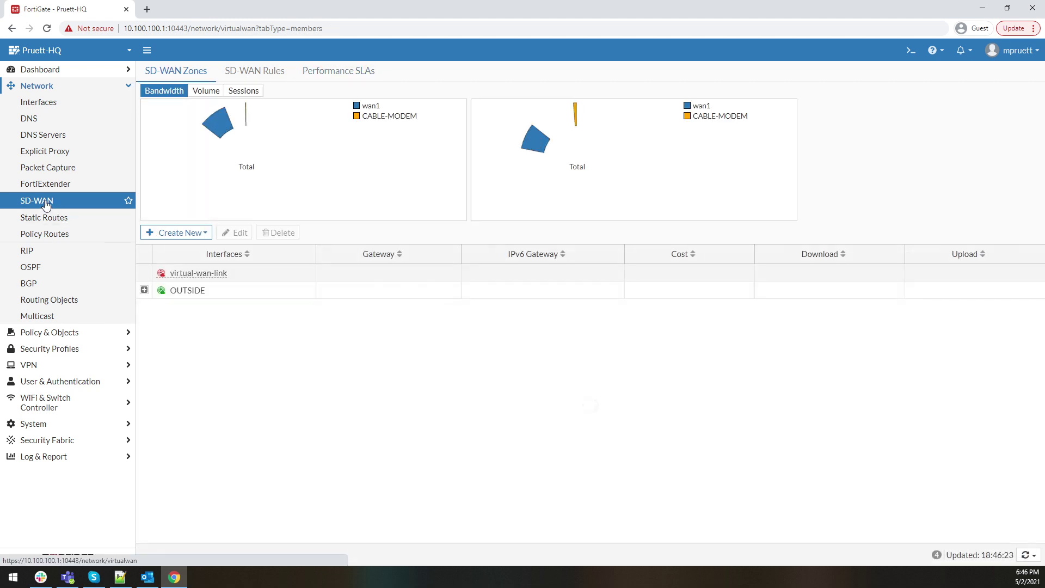
click(337, 73)
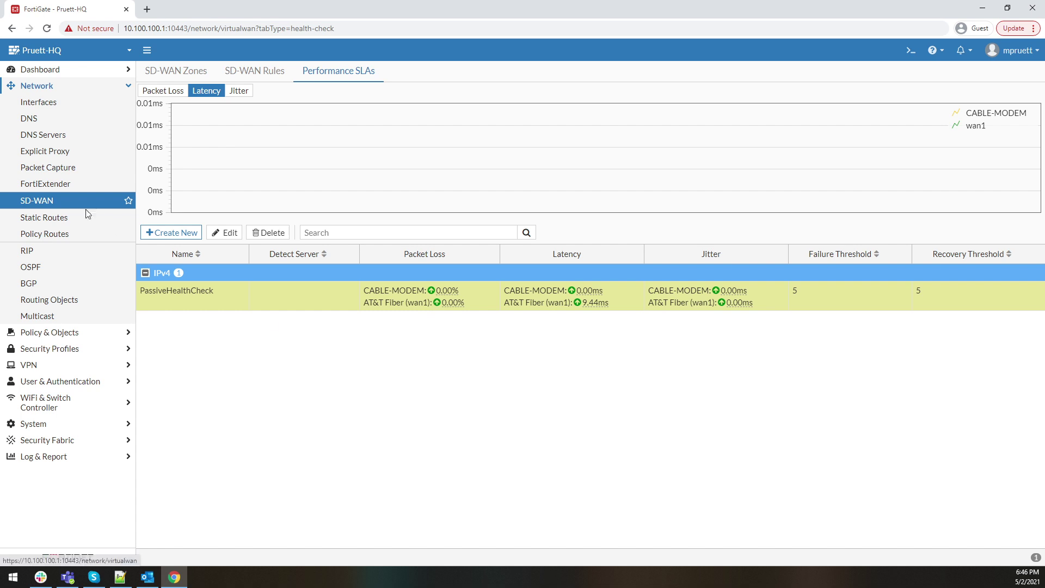
click(68, 205)
click(320, 72)
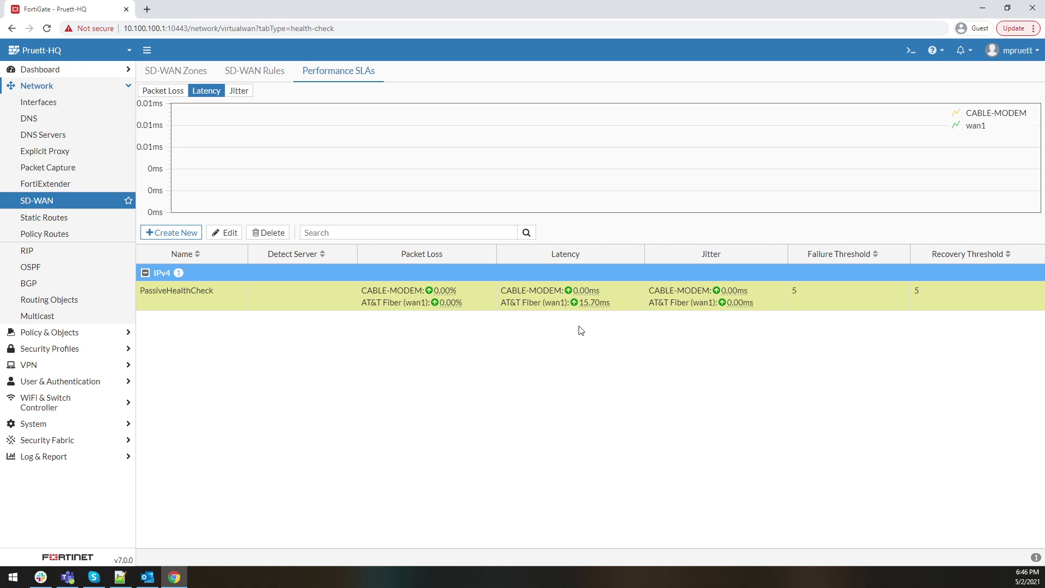
mouse_move(583, 306)
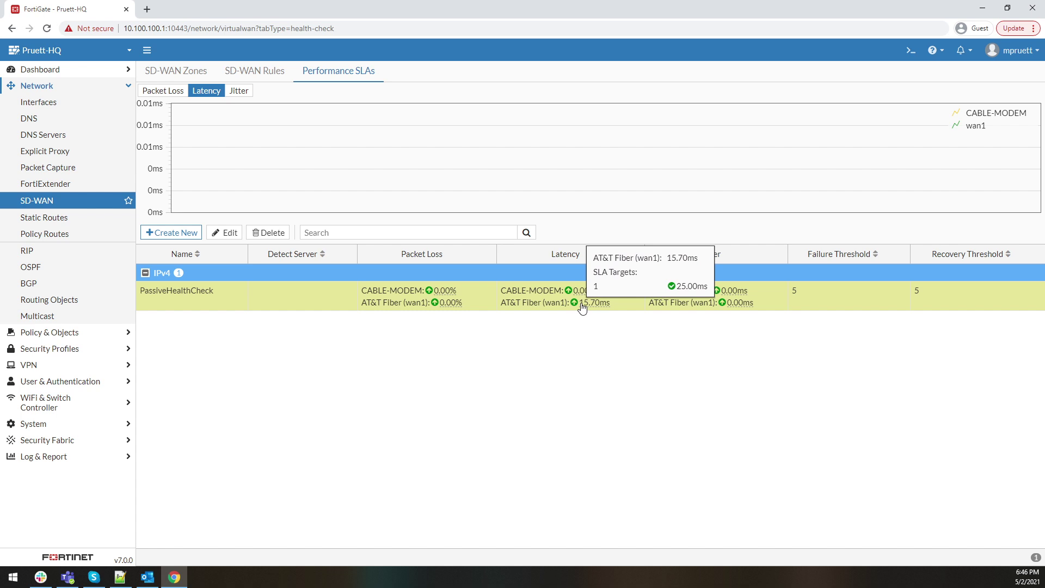